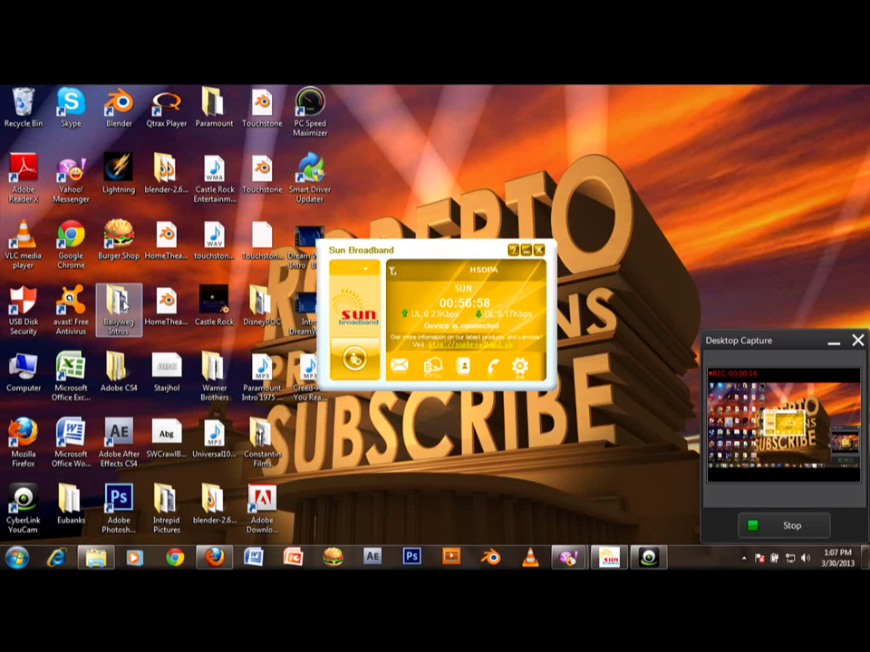
# Open Columbia.blend from the Ballyweg Intros > Columbia folder in Blender.
pyautogui.doubleClick(123, 308)
pyautogui.scroll(-5, 187, 421)
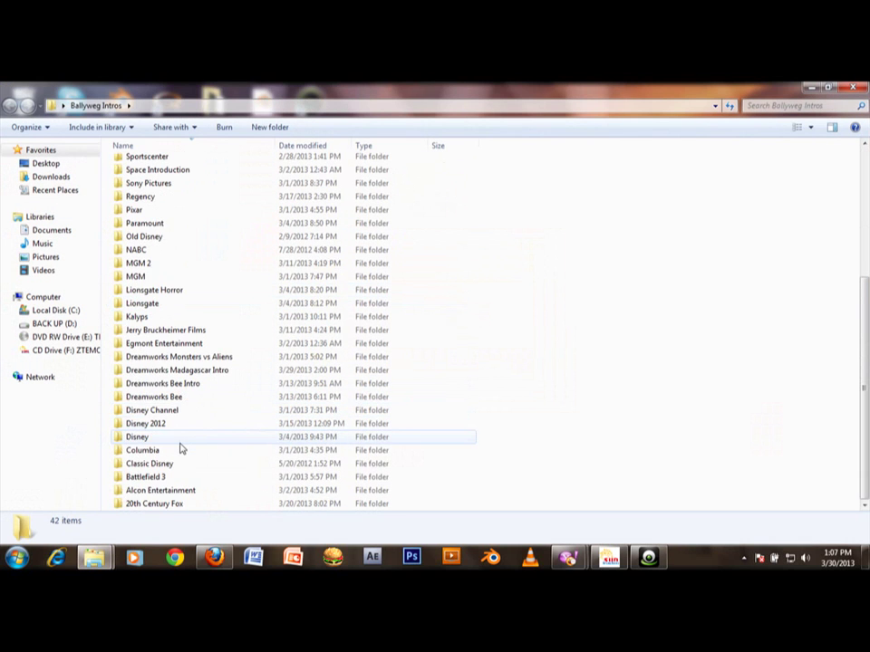
pyautogui.doubleClick(177, 450)
pyautogui.click(157, 191)
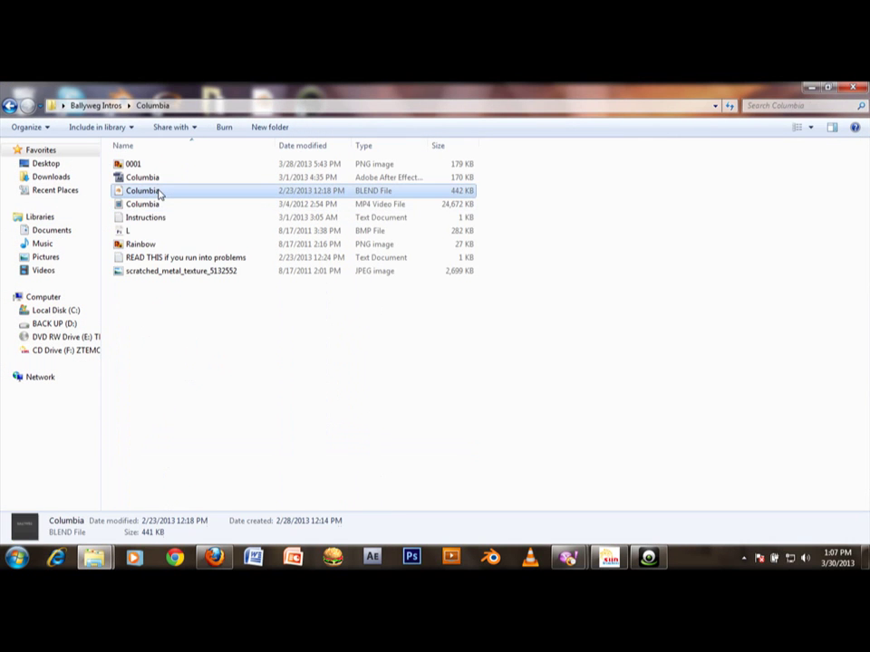
pyautogui.doubleClick(159, 192)
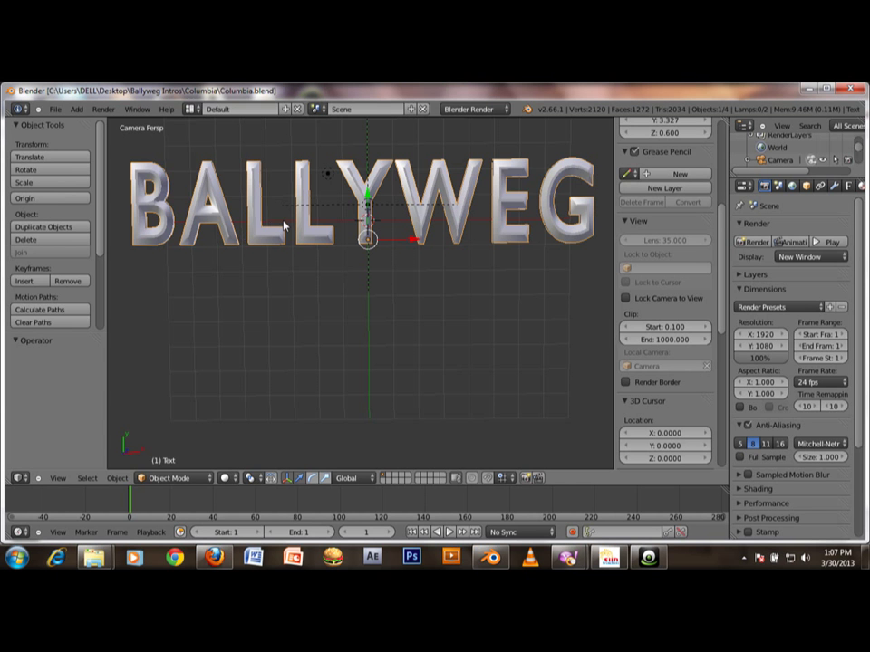
# Change the 3D text from BALLYWEG to TITLE in Edit Mode.
pyautogui.press('Tab')
pyautogui.press('BackSpace')
pyautogui.press('BackSpace')
pyautogui.press('BackSpace')
pyautogui.press('BackSpace')
pyautogui.press('BackSpace')
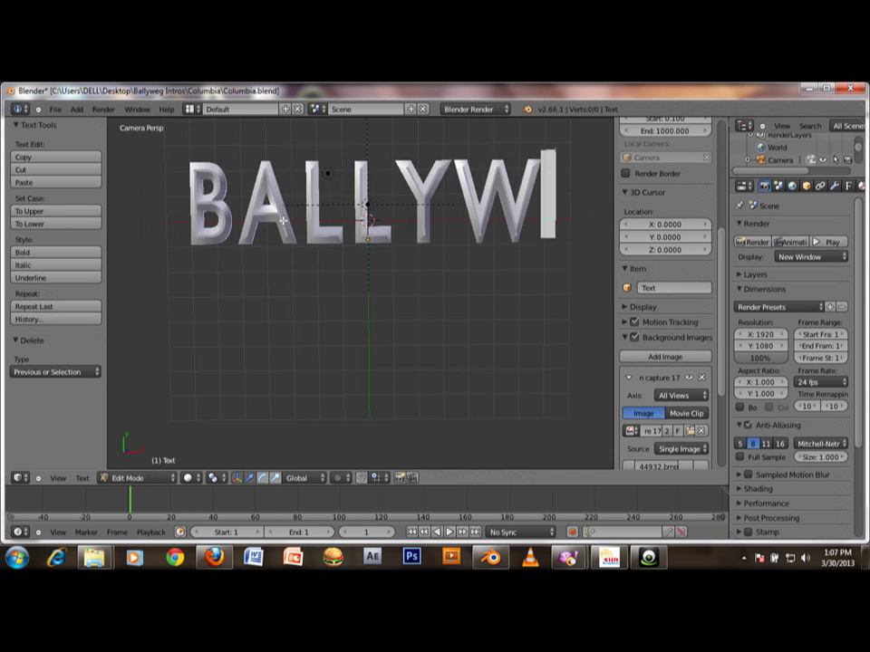
pyautogui.press('BackSpace')
pyautogui.press('BackSpace')
pyautogui.press('BackSpace')
pyautogui.write('TIT')
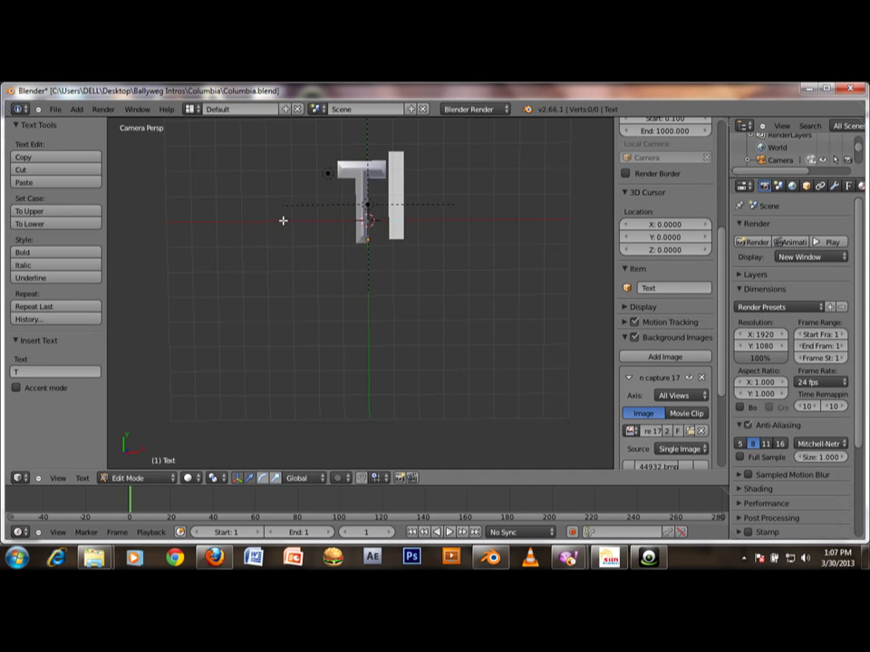
pyautogui.write('LE')
pyautogui.press('Tab')
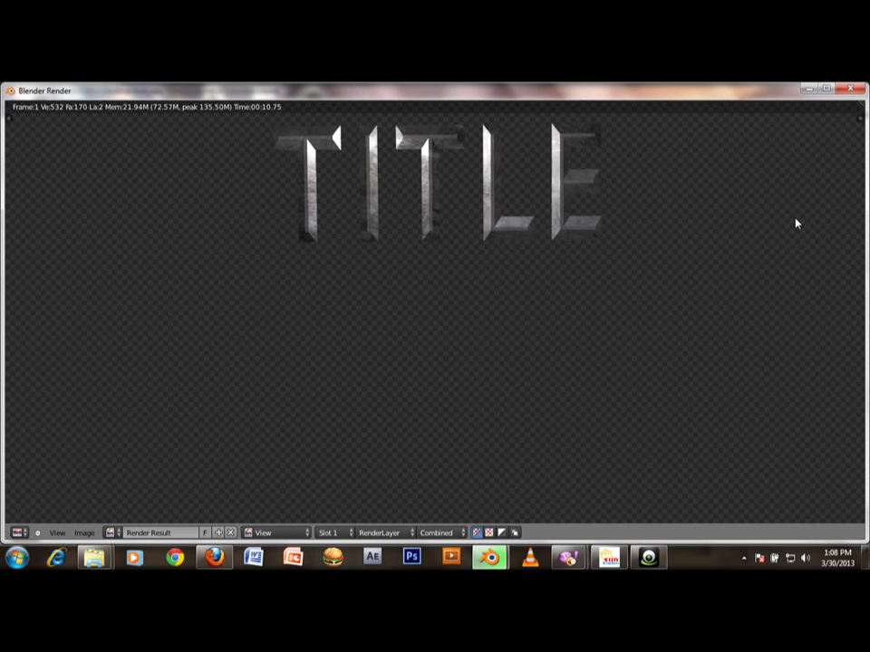
# Close the render window and Blender, then open the Columbia After Effects project.
pyautogui.click(853, 90)
pyautogui.click(857, 91)
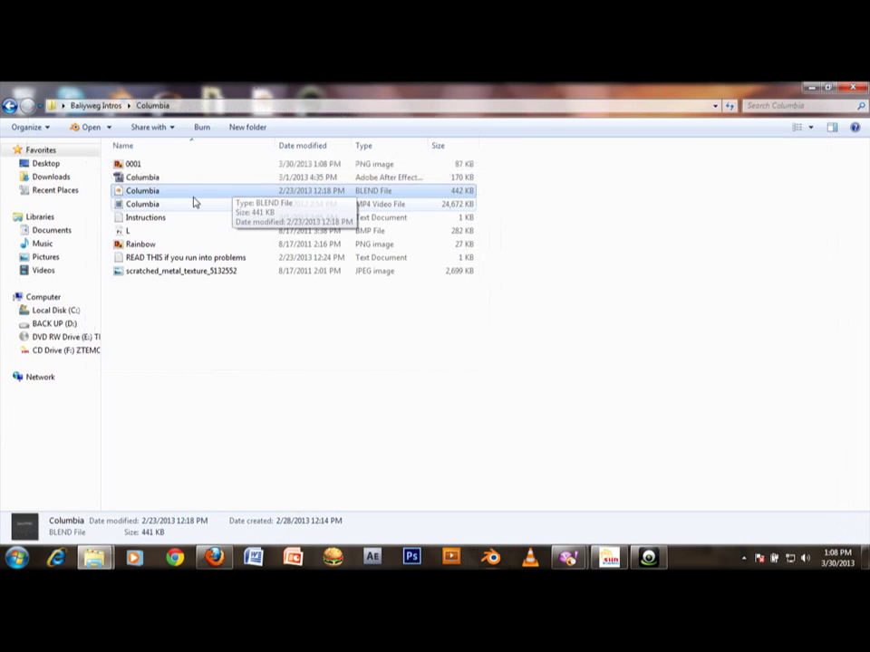
pyautogui.doubleClick(189, 178)
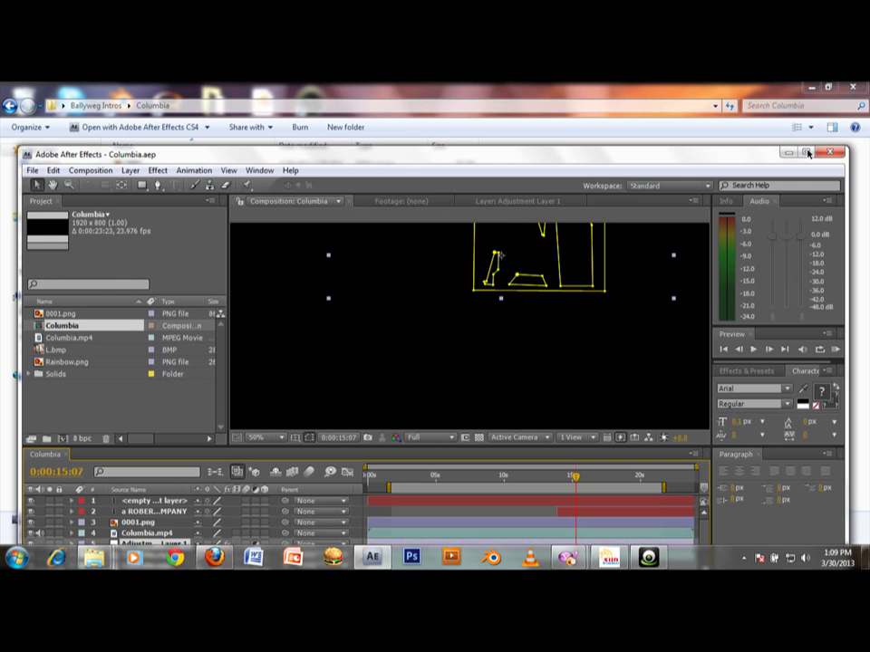
# Maximize After Effects and cancel the Import File dialog.
pyautogui.click(807, 153)
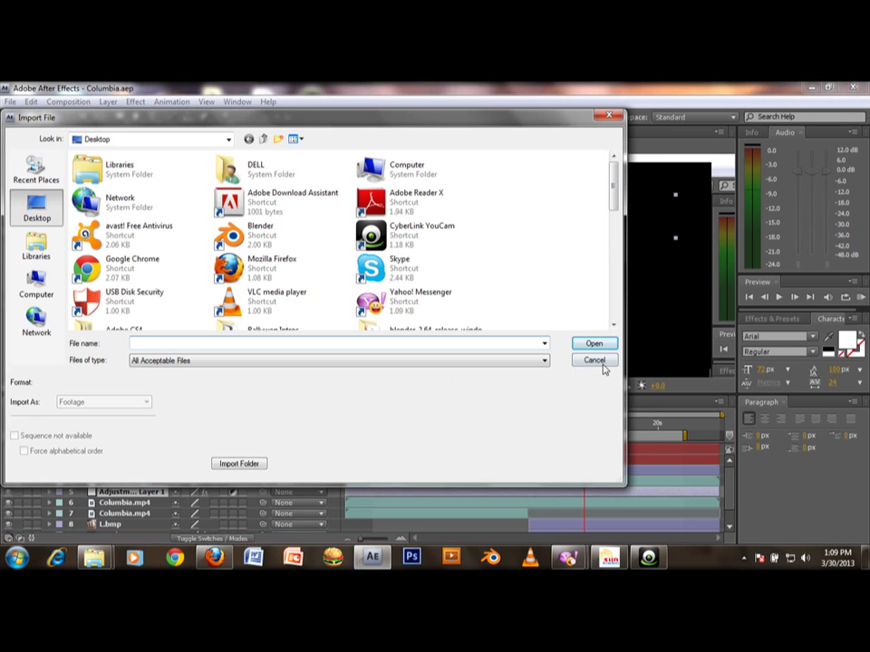
pyautogui.click(601, 361)
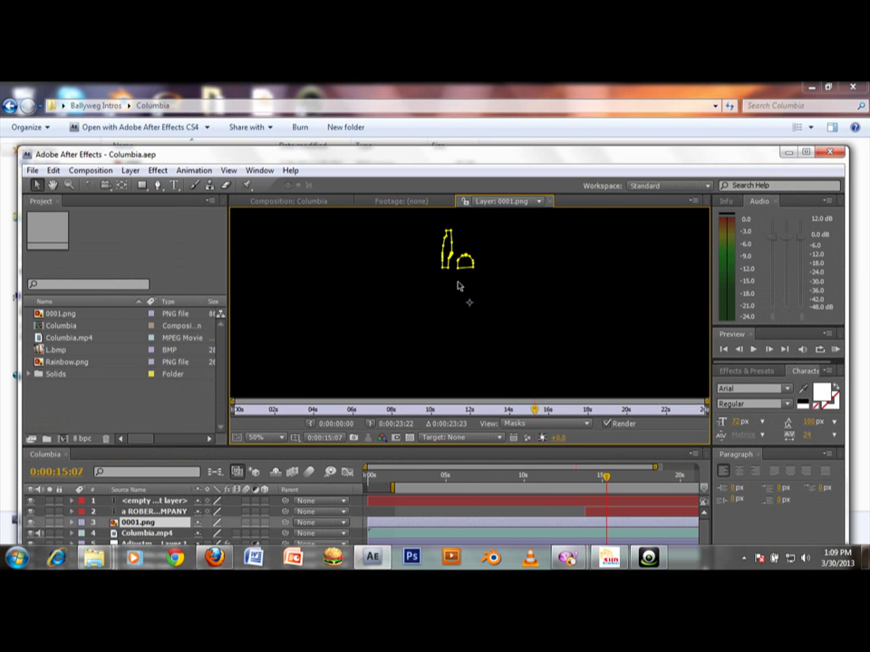
# Open the Columbia comp and change the tagline text to 'SUBTITLE FOR THIS TUTORIAL'.
pyautogui.doubleClick(61, 326)
pyautogui.moveTo(376, 161); pyautogui.dragTo(381, 85)
pyautogui.doubleClick(136, 459)
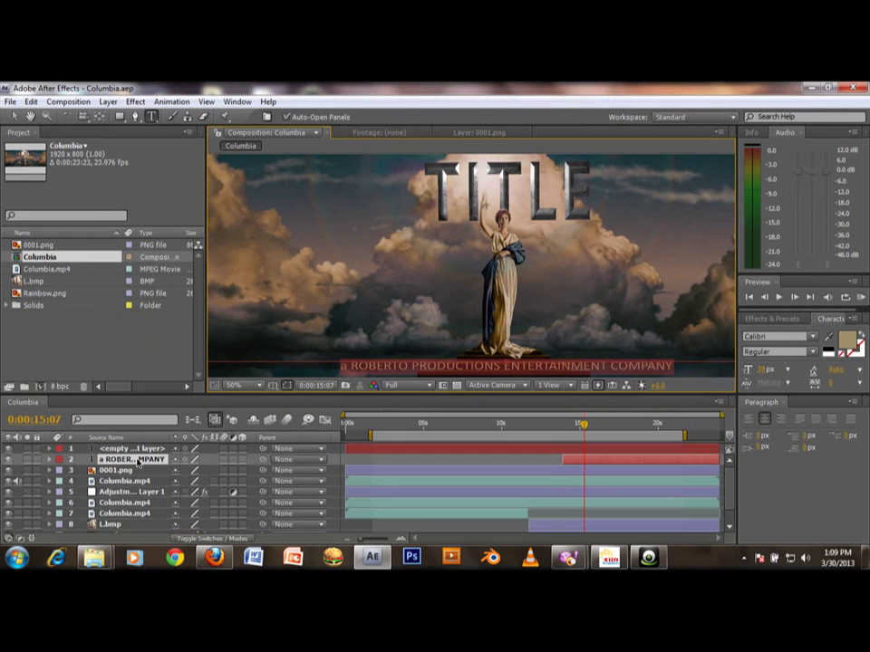
pyautogui.write('S')
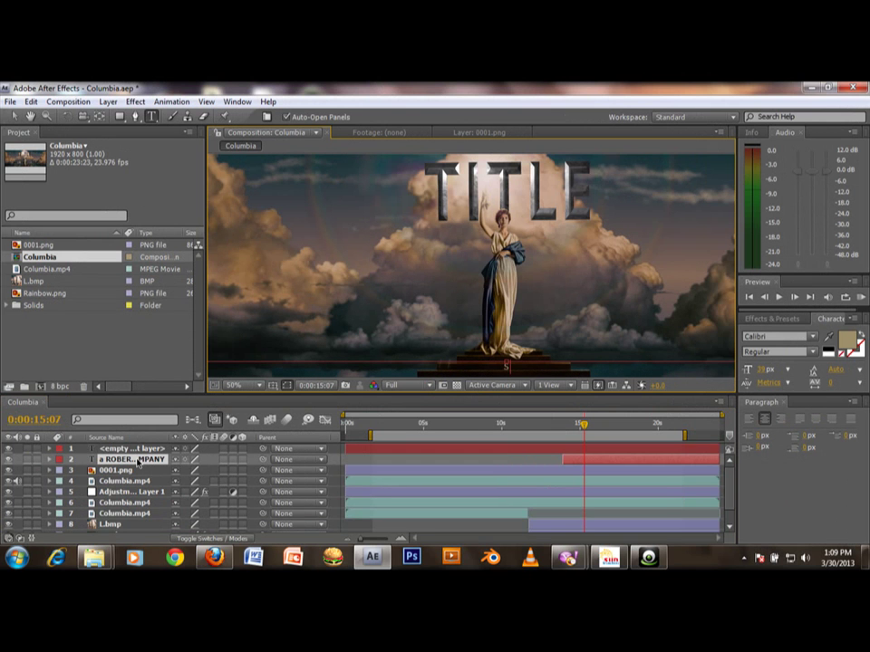
pyautogui.write('UBTITLE FOR THIS')
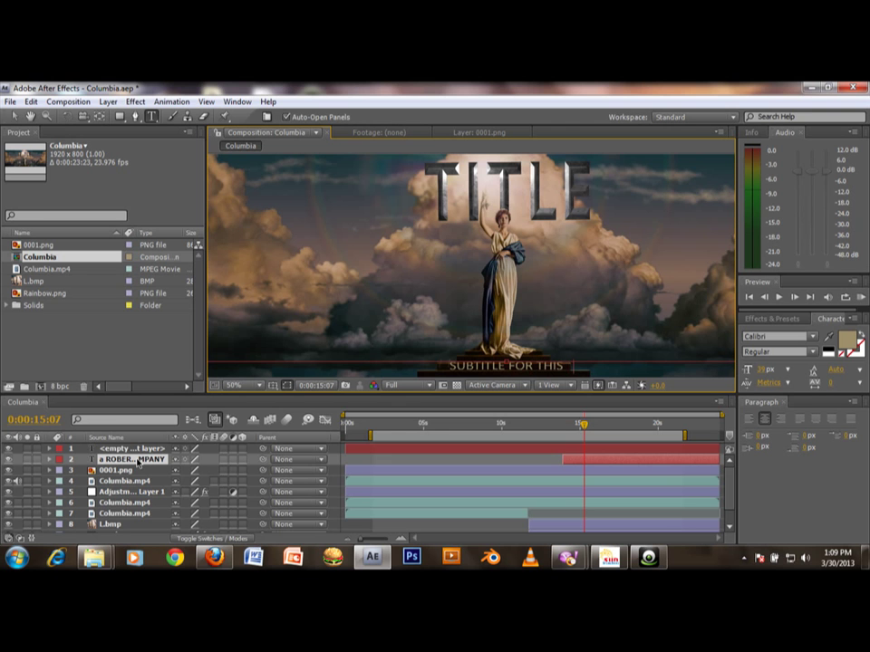
pyautogui.write(' TUTORIAL')
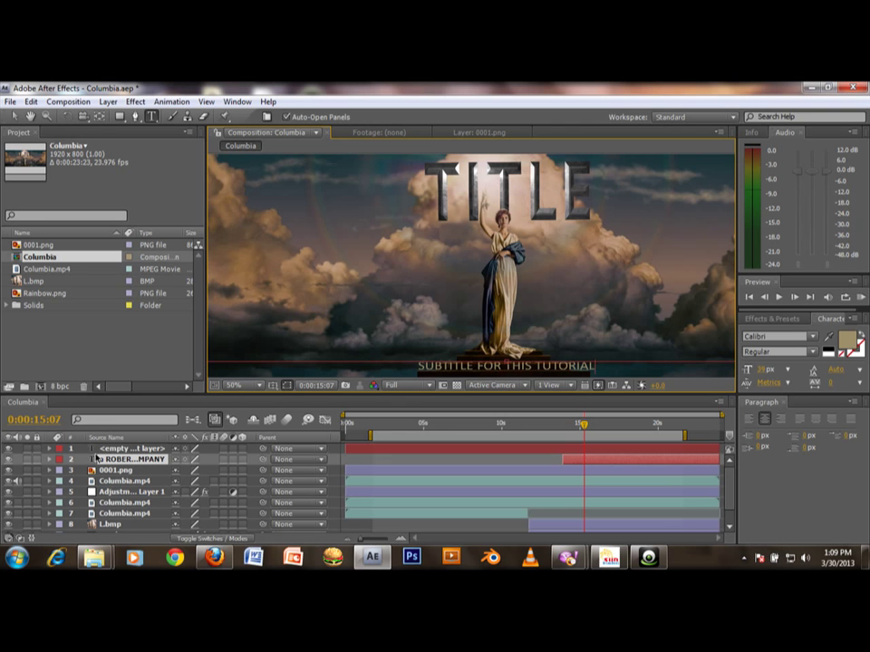
# Add the Columbia composition to the Render Queue.
pyautogui.click(84, 363)
pyautogui.click(68, 102)
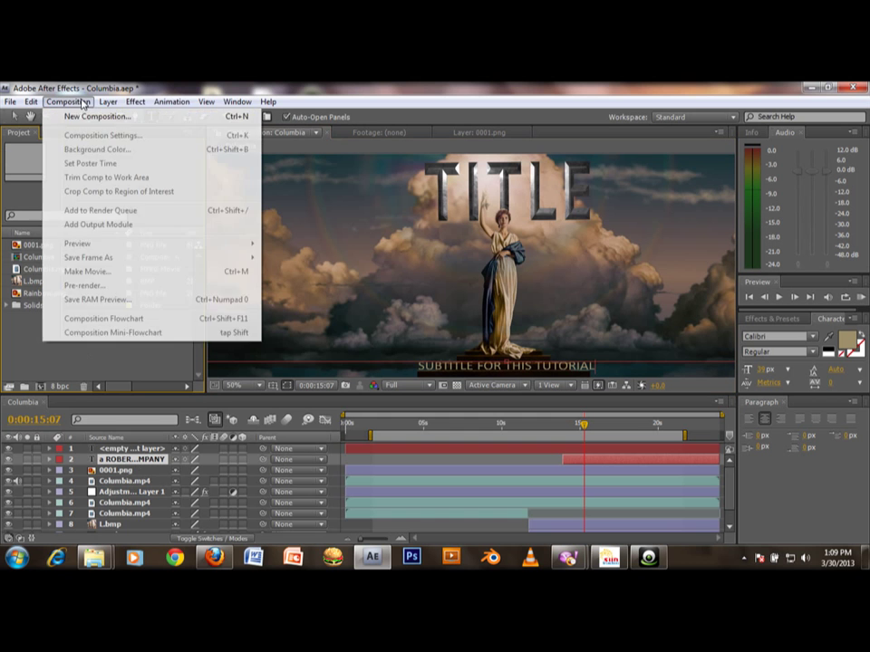
pyautogui.click(28, 267)
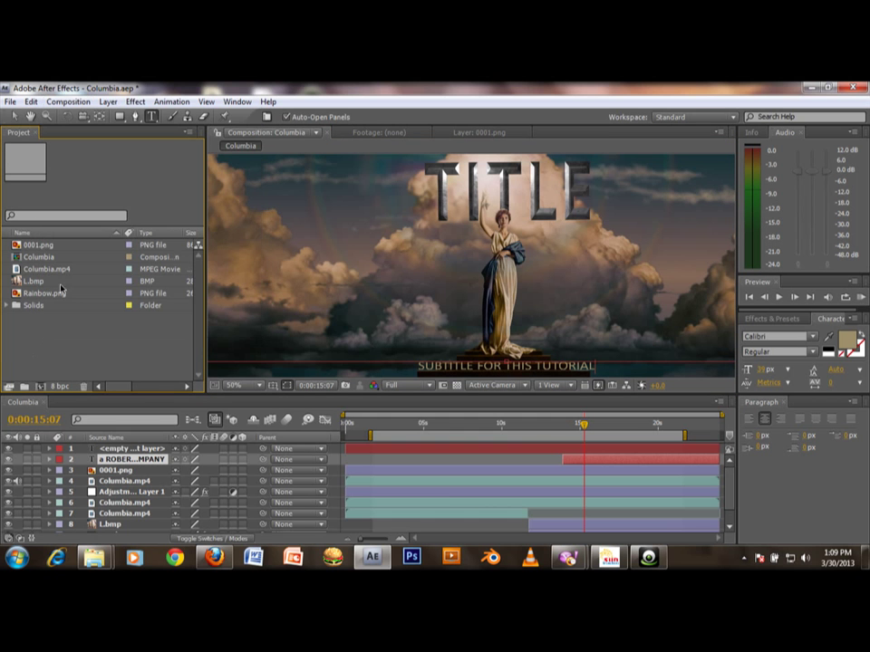
pyautogui.click(44, 257)
pyautogui.click(68, 102)
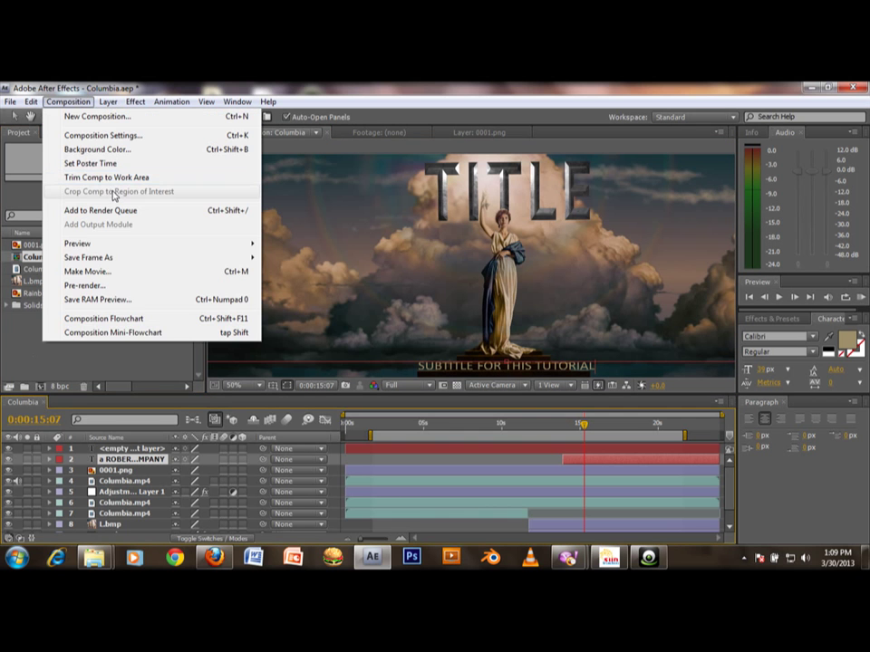
pyautogui.click(116, 214)
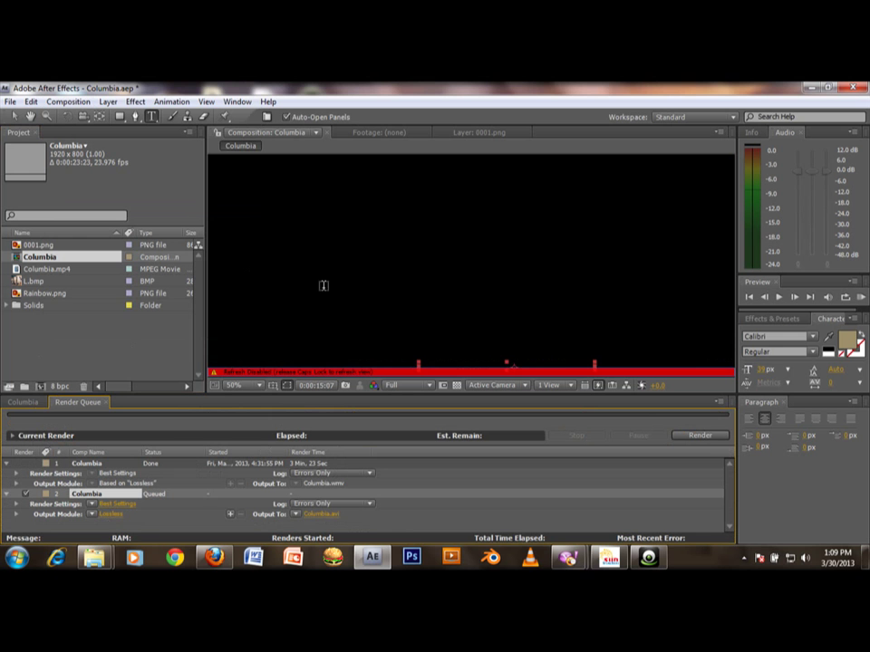
pyautogui.press('capslock')
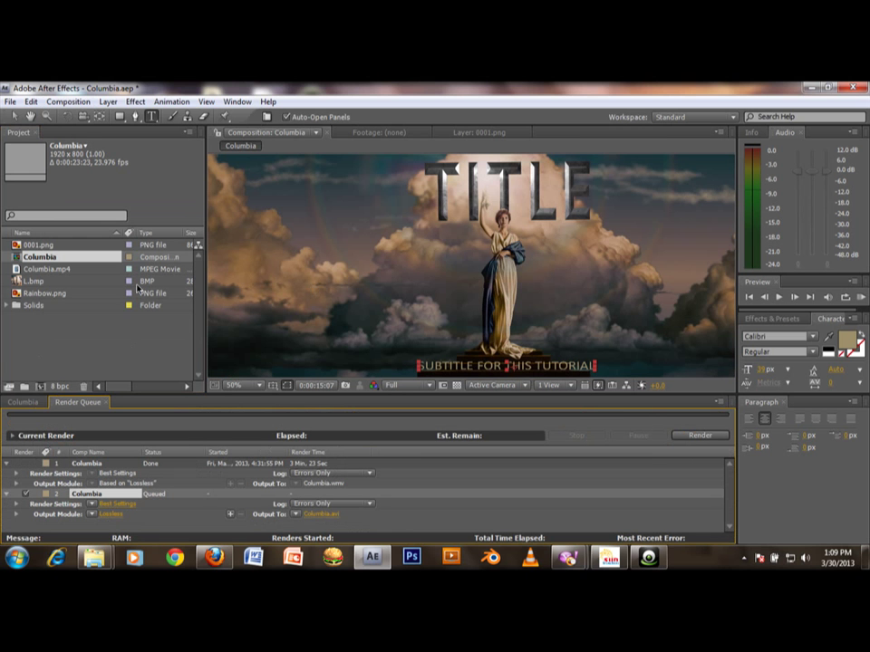
# Set the output module to F4V (H.264) format with audio output enabled.
pyautogui.click(112, 514)
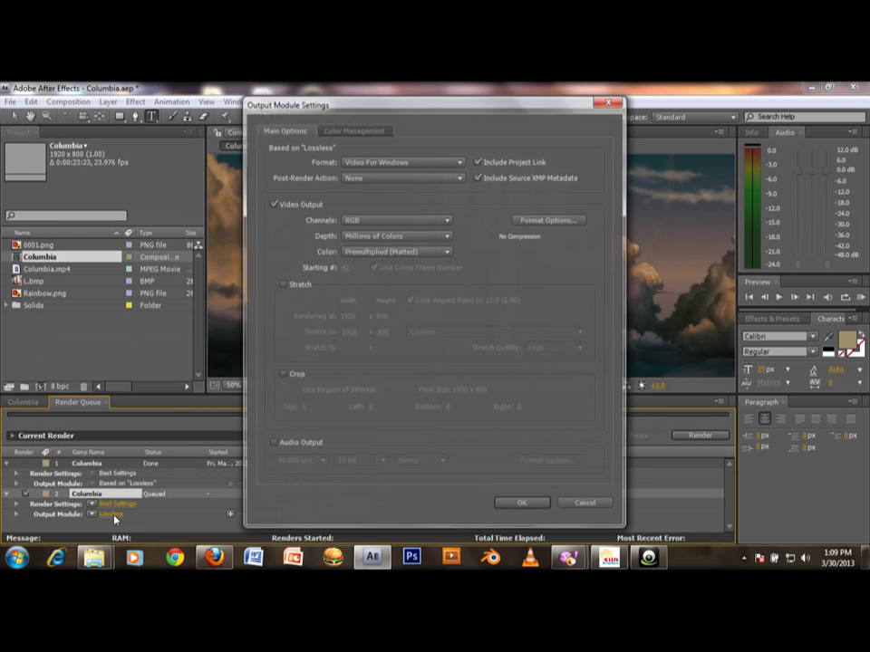
pyautogui.click(419, 163)
pyautogui.press('Escape')
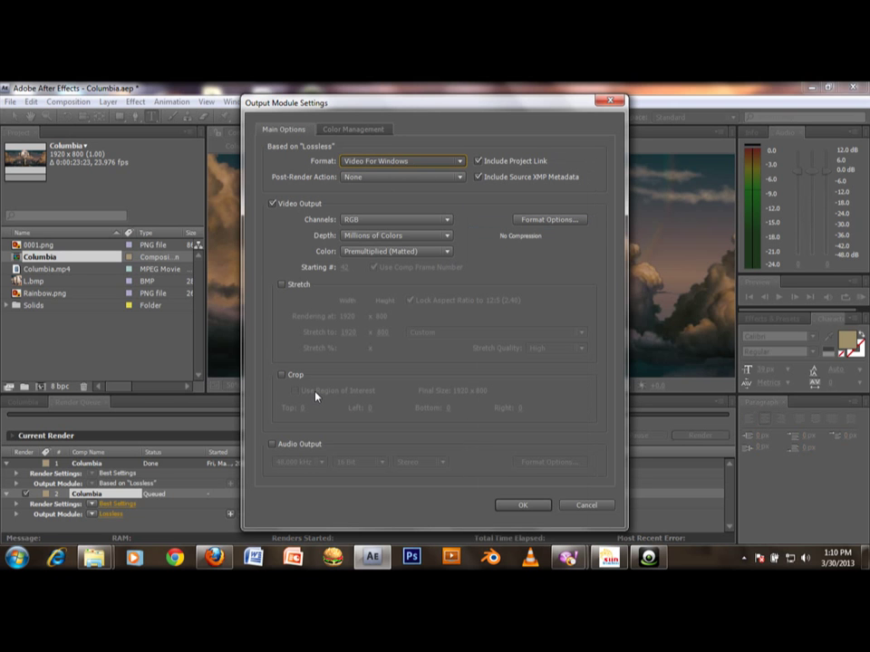
pyautogui.press('f')
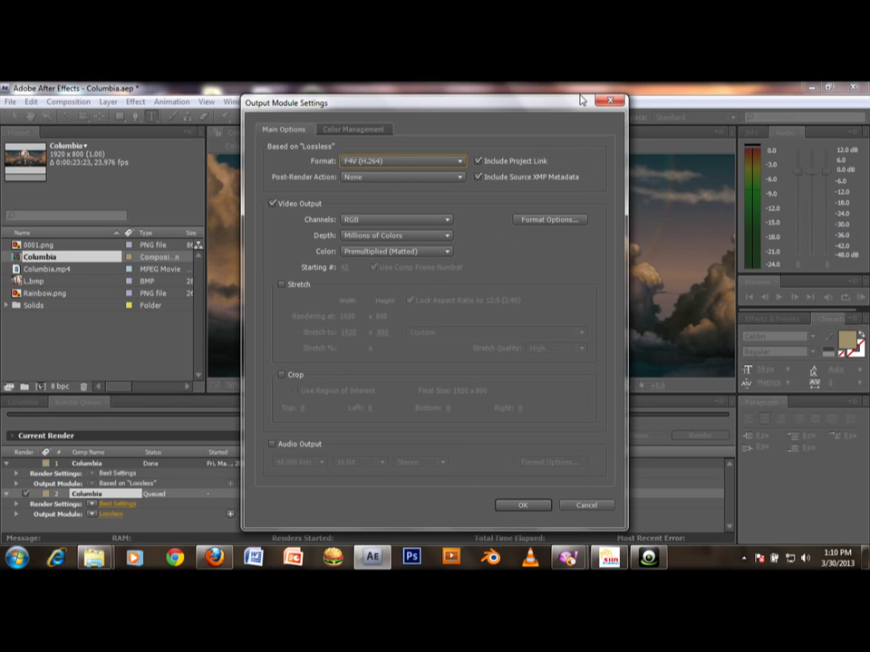
pyautogui.click(272, 445)
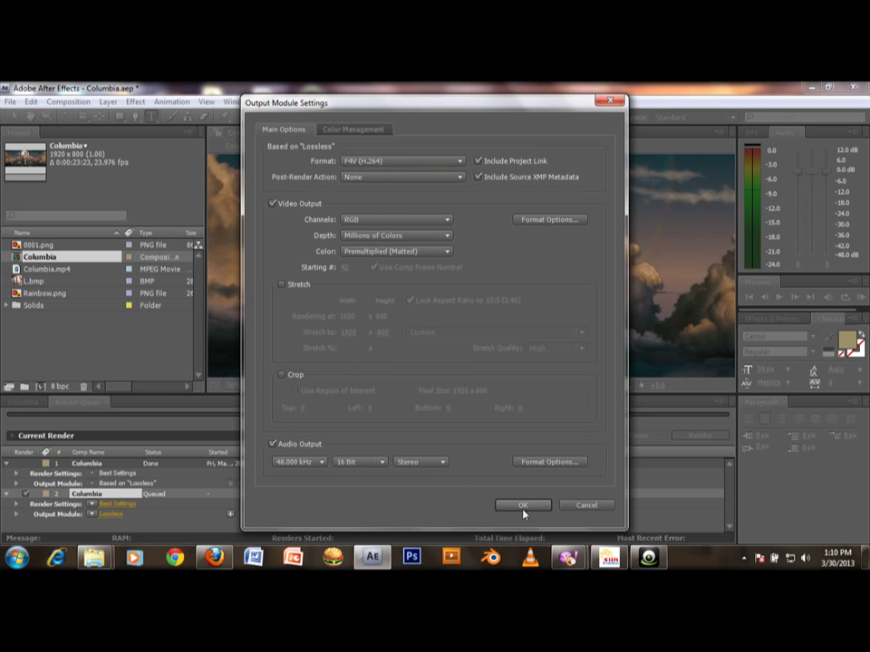
pyautogui.click(522, 509)
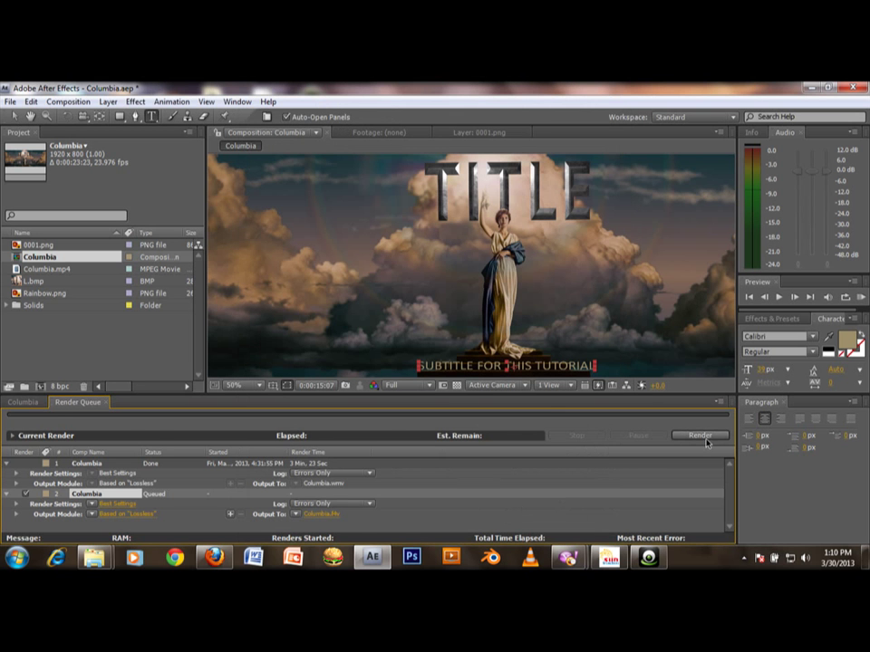
# Start rendering the Columbia composition to Columbia.f4v.
pyautogui.click(704, 438)
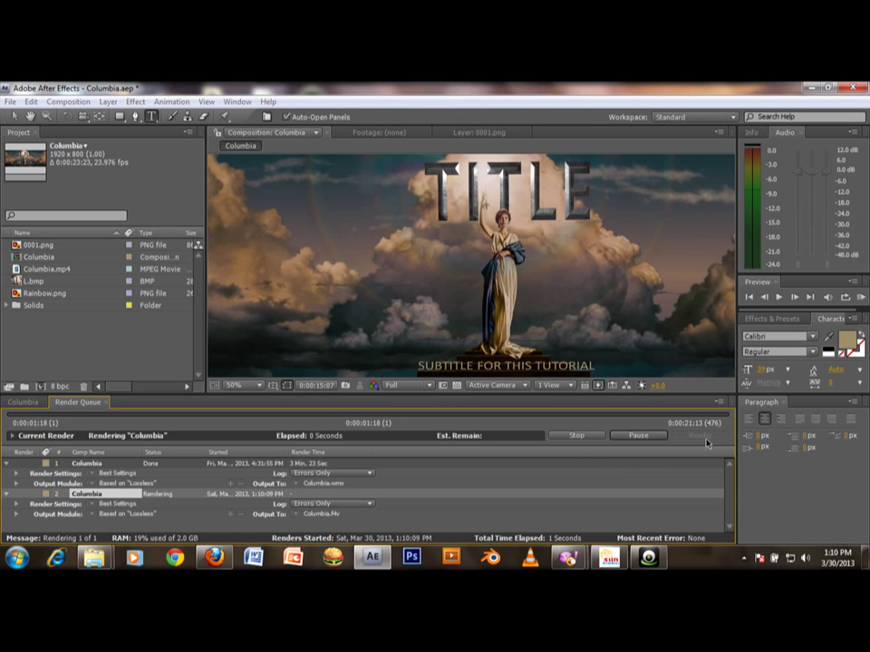